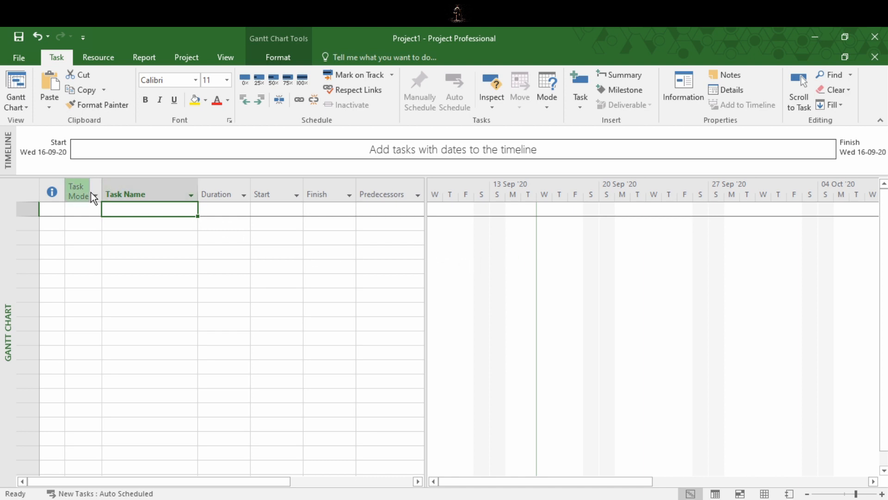
- Set the task mode of the first empty row to Manually Scheduled
mouse_move(90, 192)
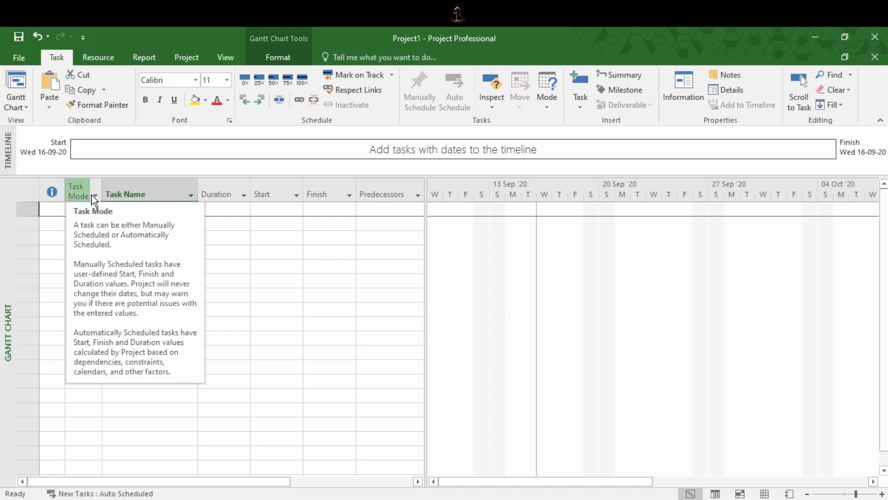
click(91, 195)
click(96, 209)
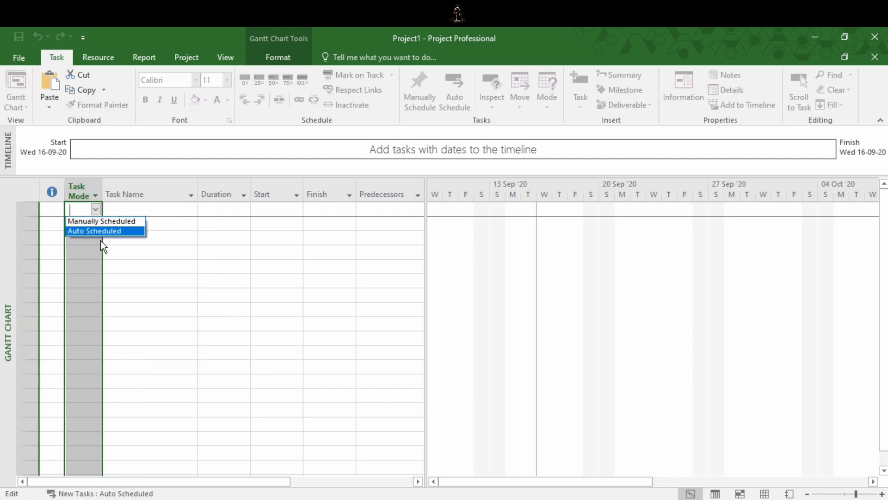
click(141, 238)
click(142, 209)
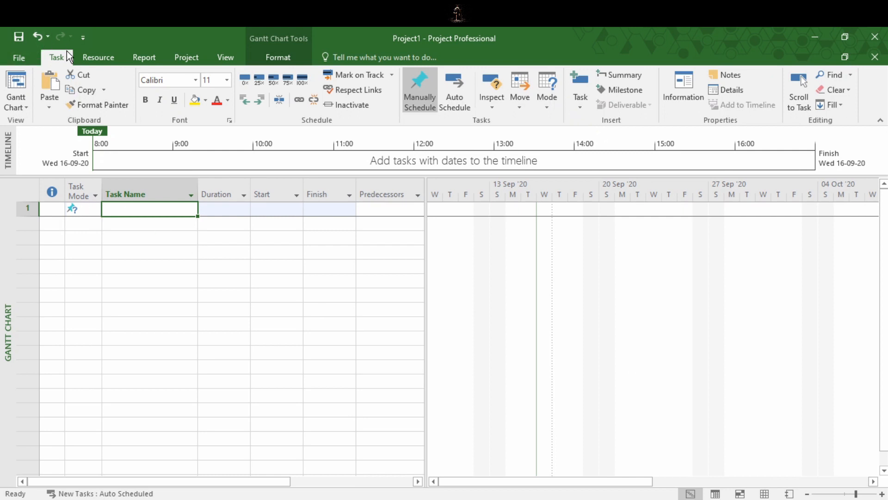
- Switch the first task to Auto Schedule and choose Auto Scheduled as the mode for new tasks
click(457, 106)
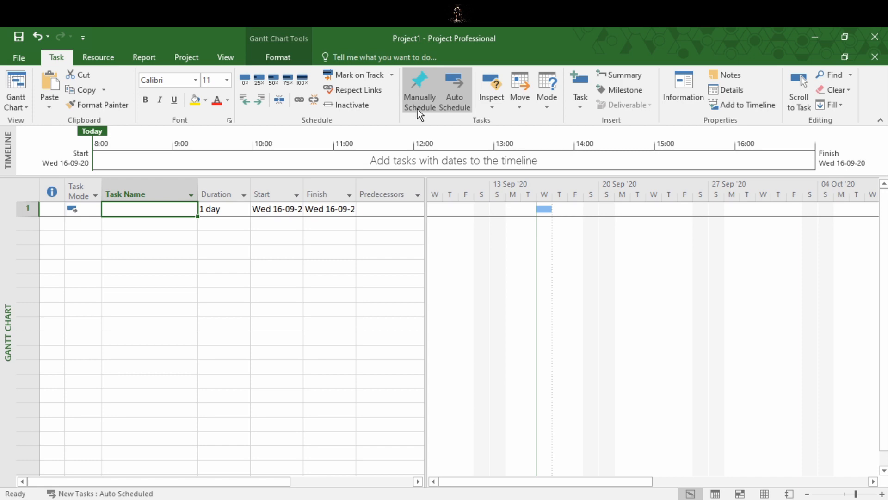
click(113, 496)
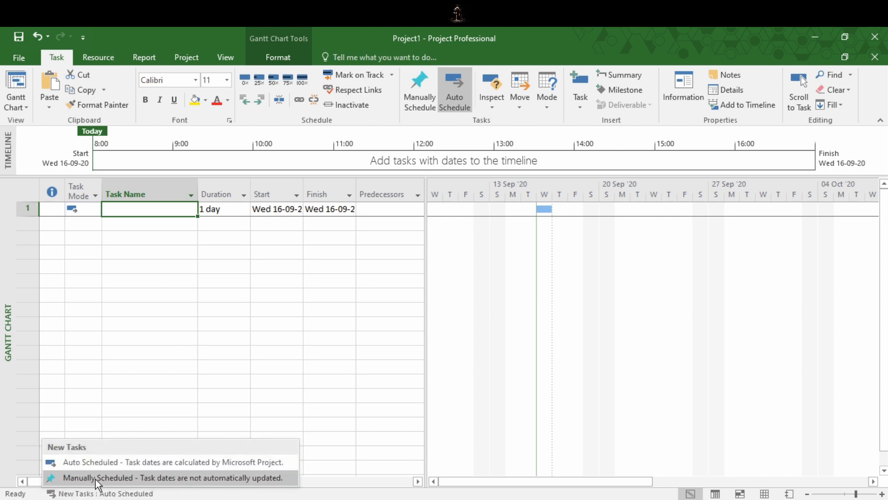
click(99, 463)
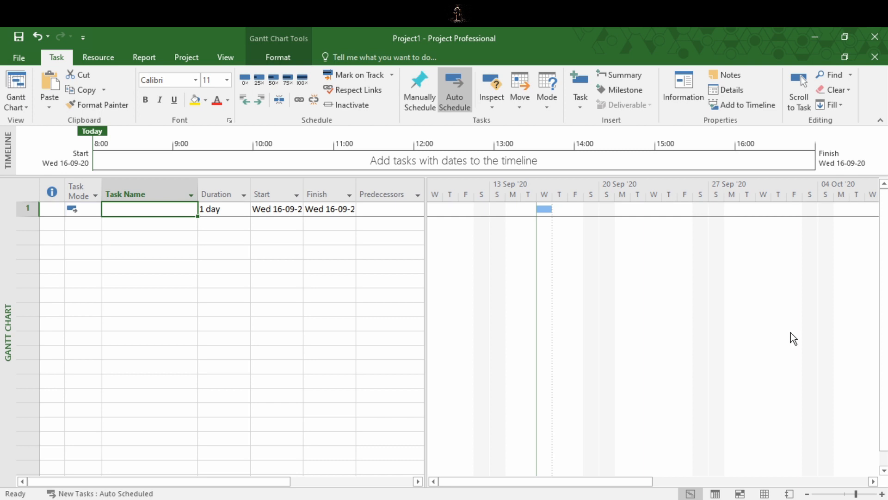
- Name the first task "pile driving"
text(pile)
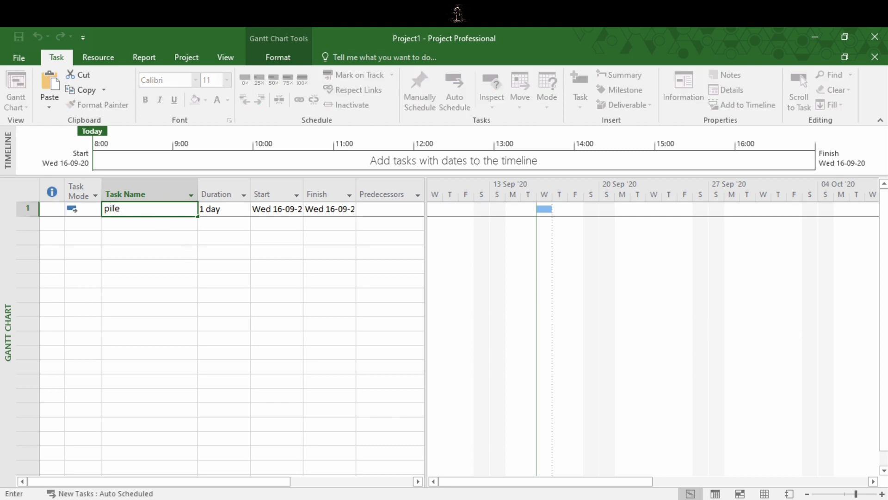
text( driving)
key(Return)
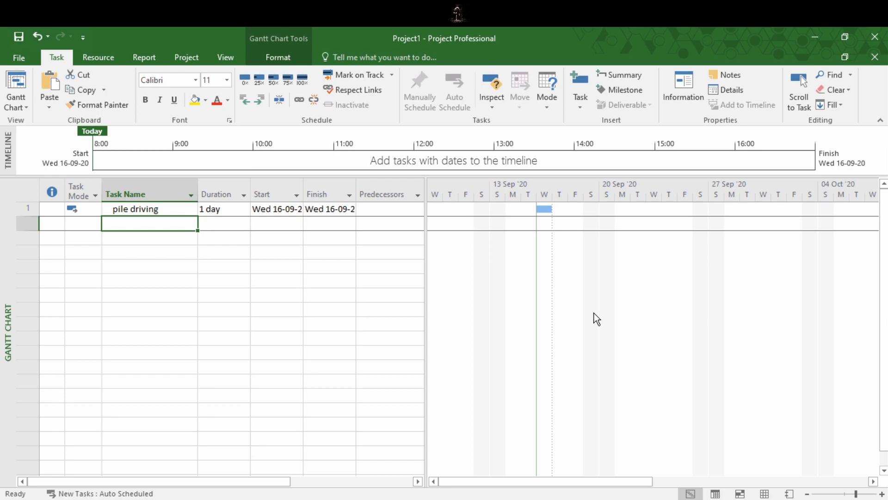
- Add the note "data unavailable" to the pile driving task
click(174, 209)
right_click(174, 209)
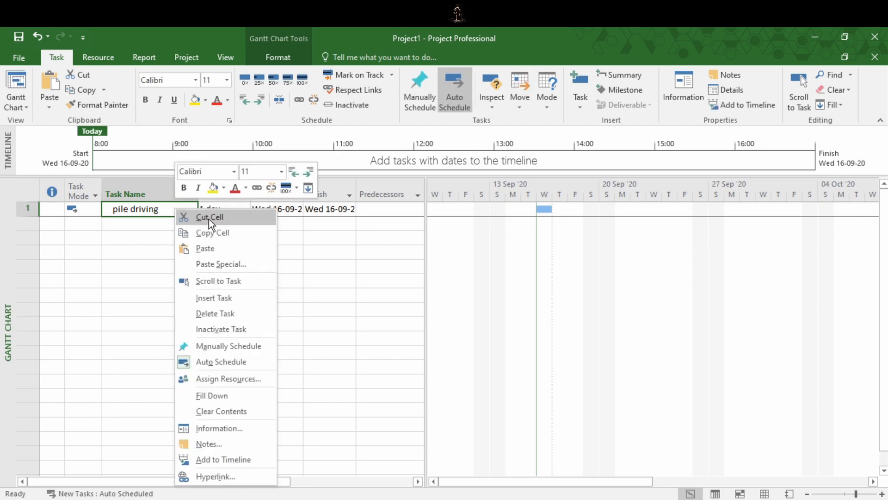
click(238, 443)
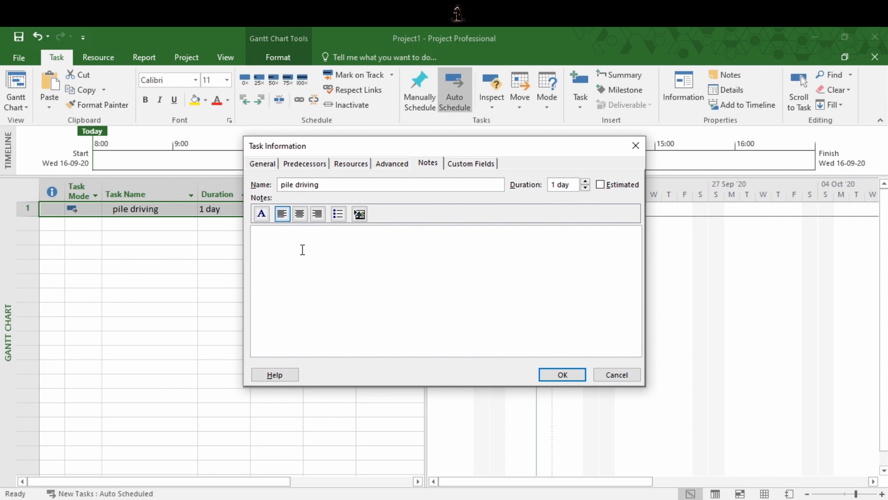
text(data unavailable)
click(565, 375)
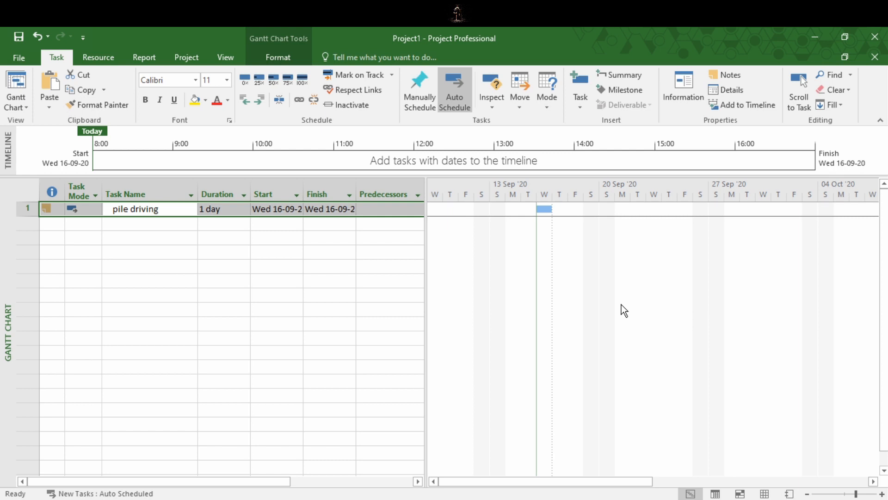
- Add a second task named "excavation" below pile driving
key(Return)
text(ex)
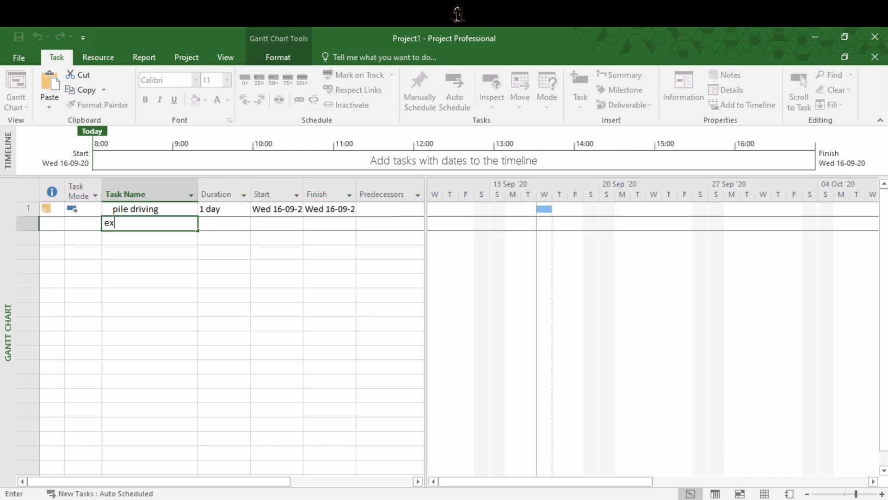
text(cavation)
key(Return)
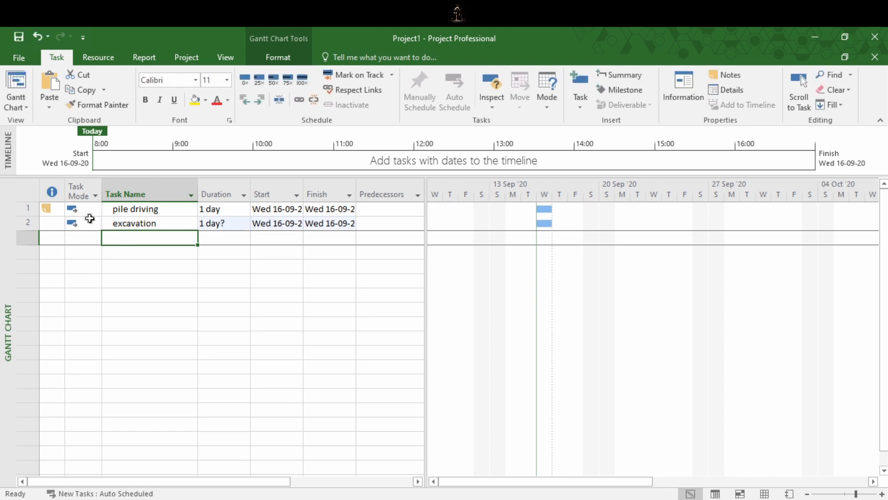
- Change the excavation task's mode to Manually Scheduled
click(93, 223)
right_click(96, 226)
key(Escape)
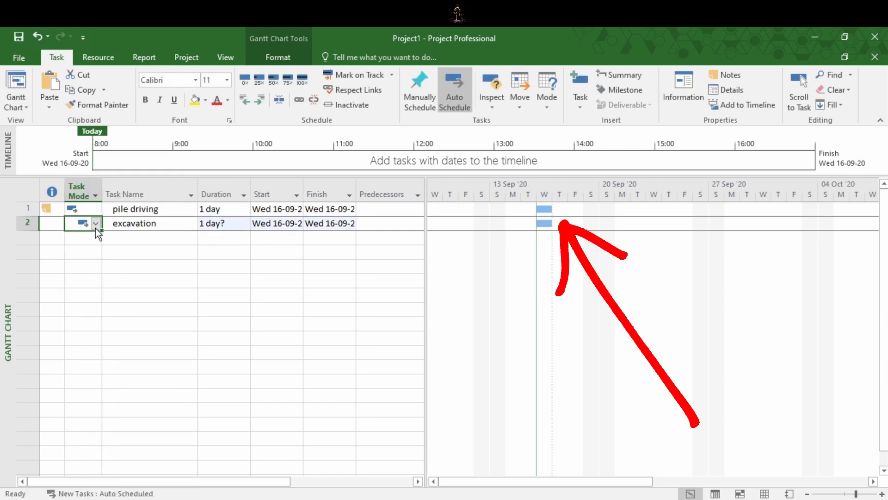
click(98, 223)
click(96, 224)
click(125, 236)
click(232, 307)
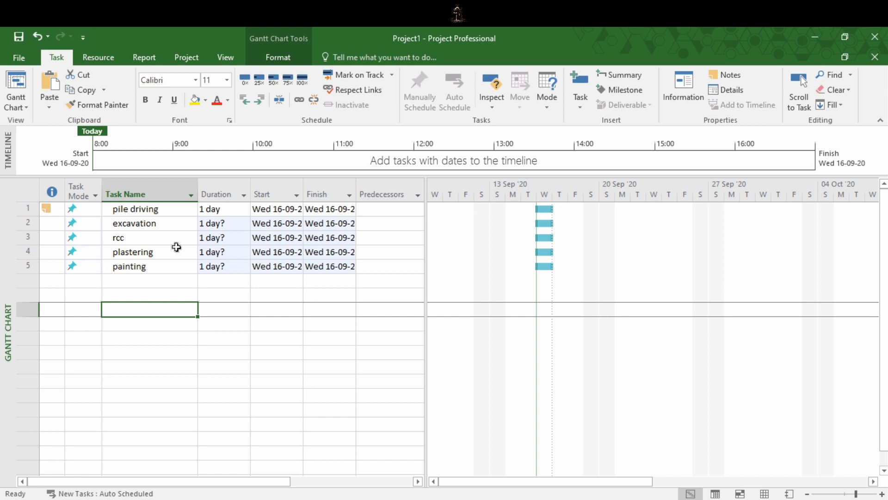
- Set pile driving to Auto Scheduled and fill that task mode down through excavation, rcc, plastering and painting
click(85, 210)
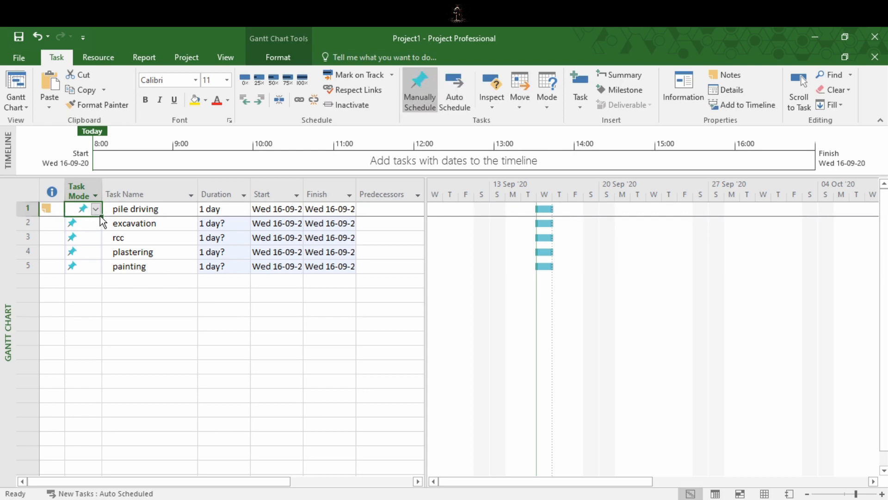
click(97, 210)
click(102, 231)
click(106, 309)
click(94, 213)
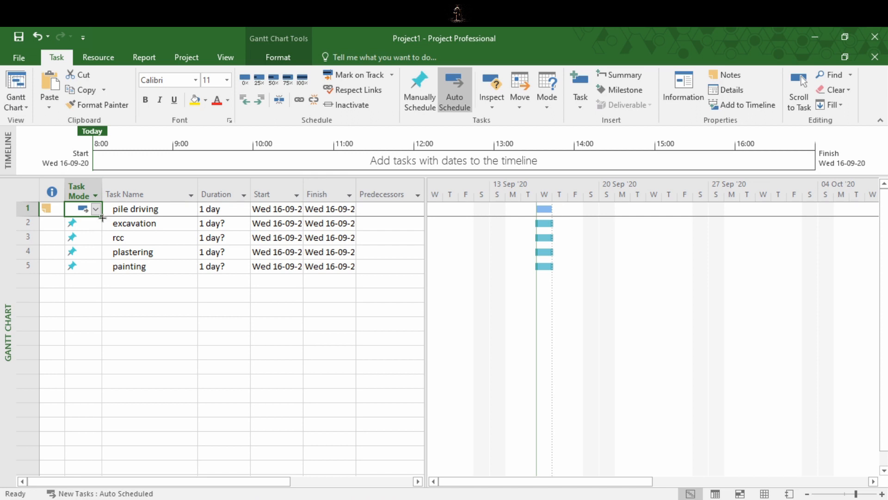
drag(102, 225, 96, 274)
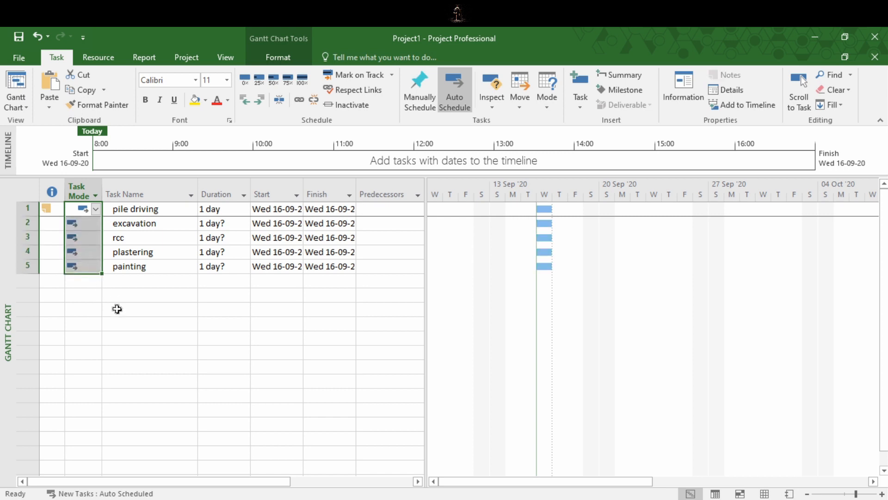
click(113, 323)
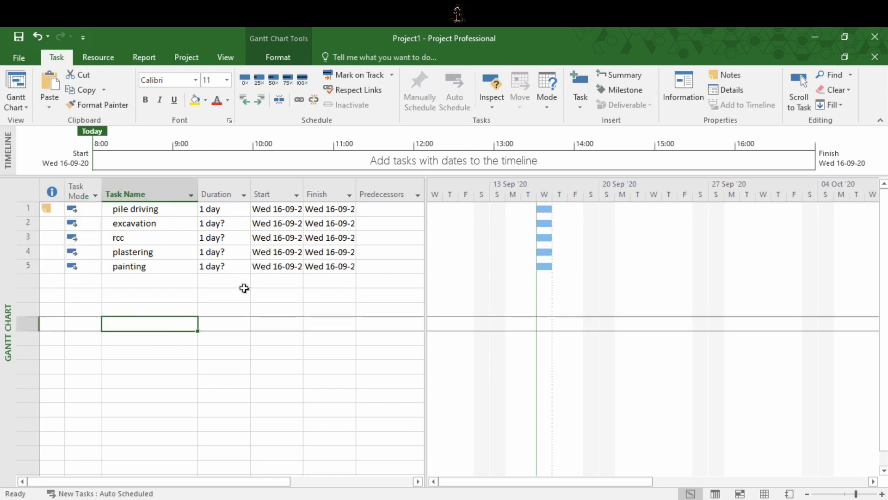
drag(178, 365, 182, 356)
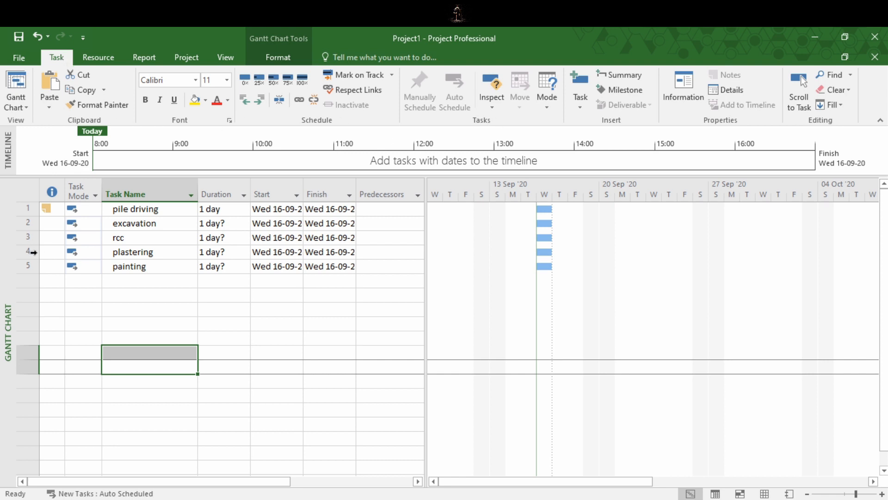
- Switch all five tasks from pile driving to painting to Manually Scheduled at once
drag(26, 208, 28, 266)
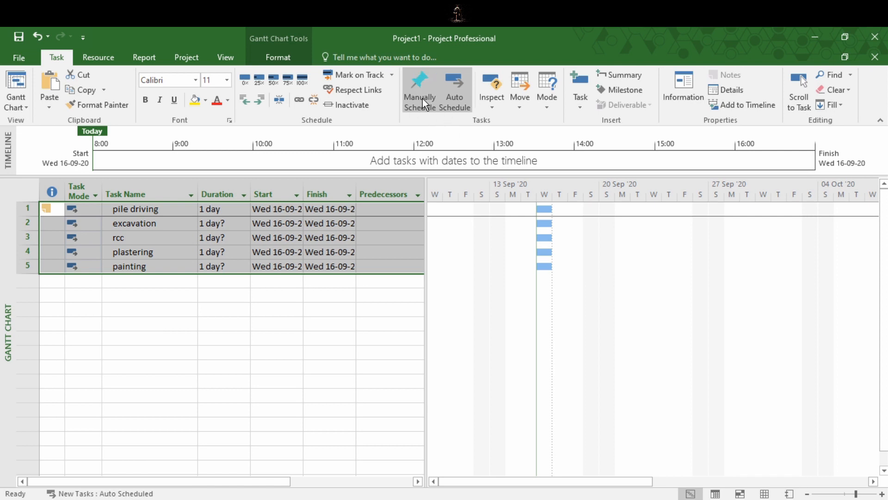
click(423, 101)
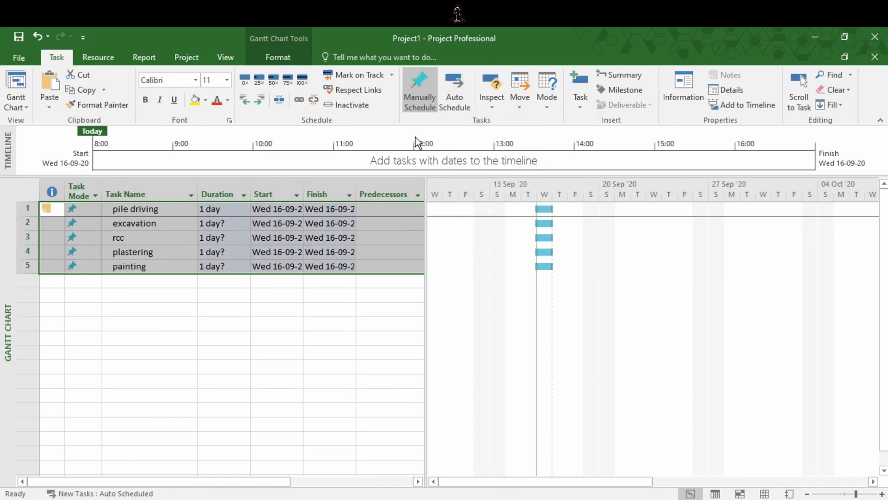
click(117, 305)
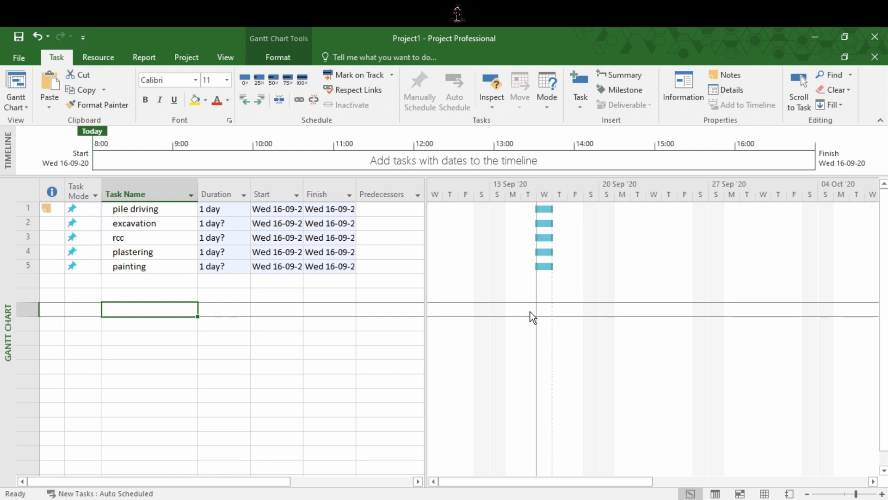
- Set the mode for new tasks to Auto Scheduled and add three test tasks named j, k and k
click(111, 493)
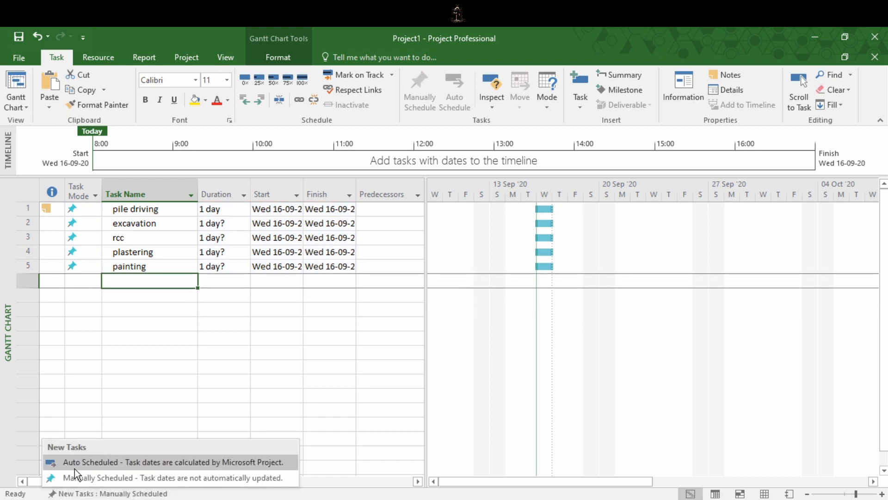
click(81, 463)
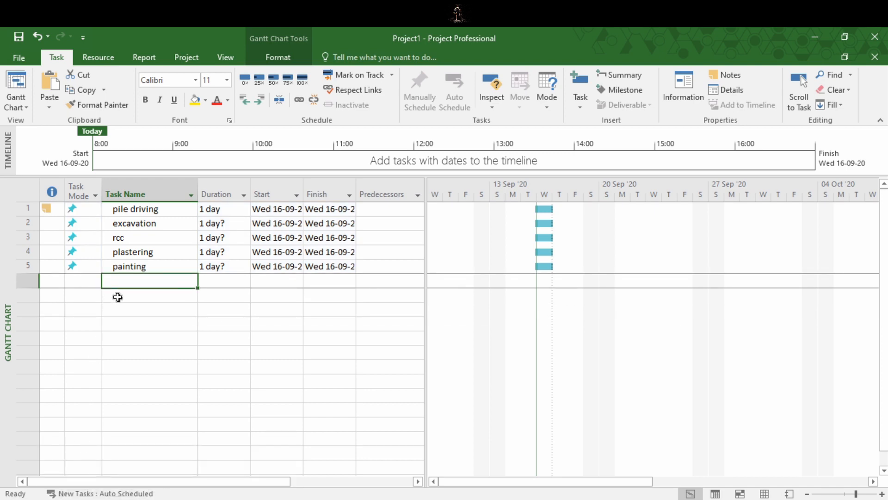
text(j)
key(Return)
text(k)
key(Return)
text(k)
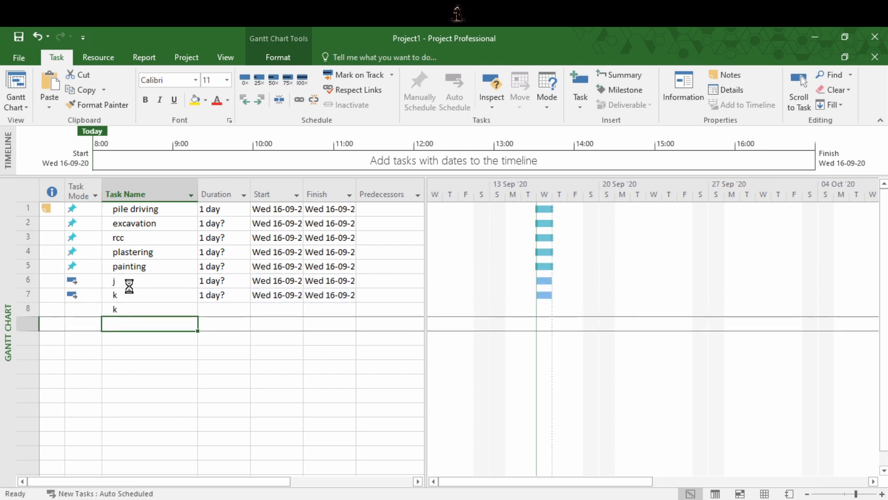
key(Return)
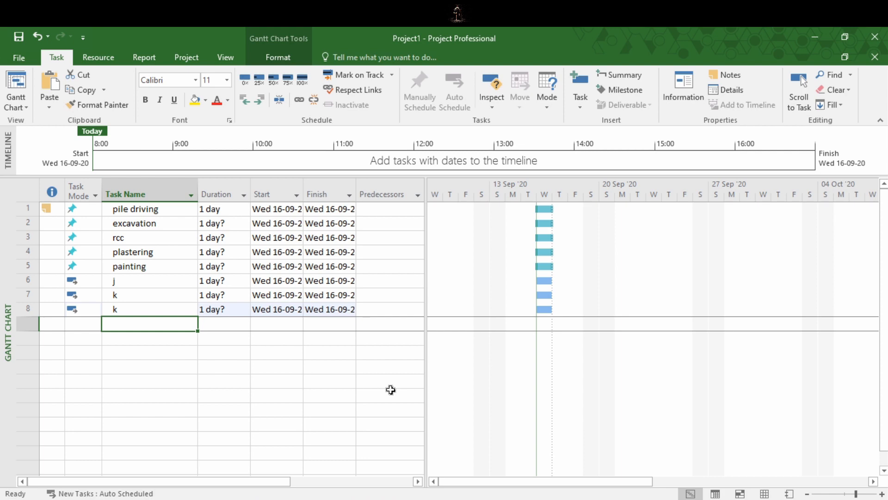
- Examine the Schedule options for newly created tasks in Project Options, leaving the settings as they are
click(8, 57)
click(26, 354)
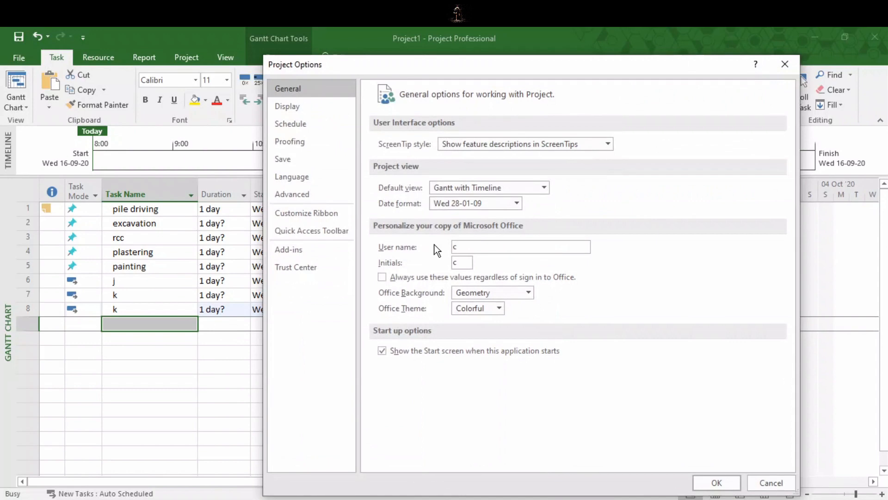
click(311, 125)
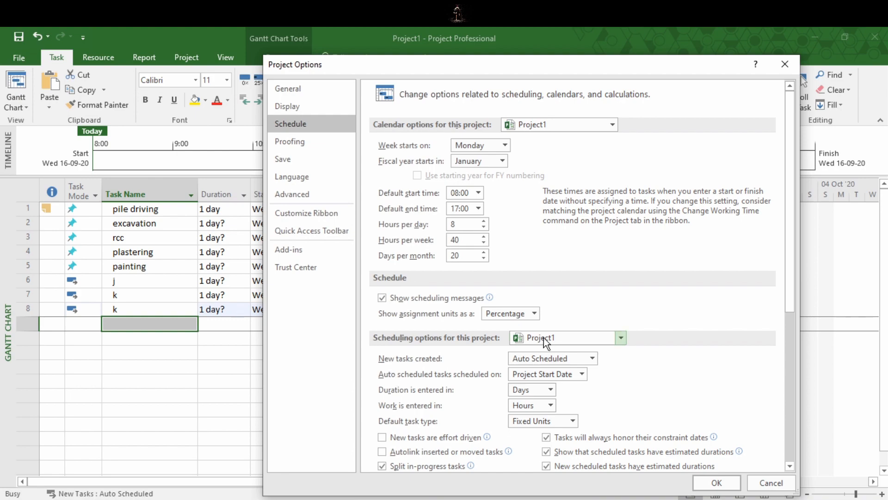
scroll(544, 339, down, 1)
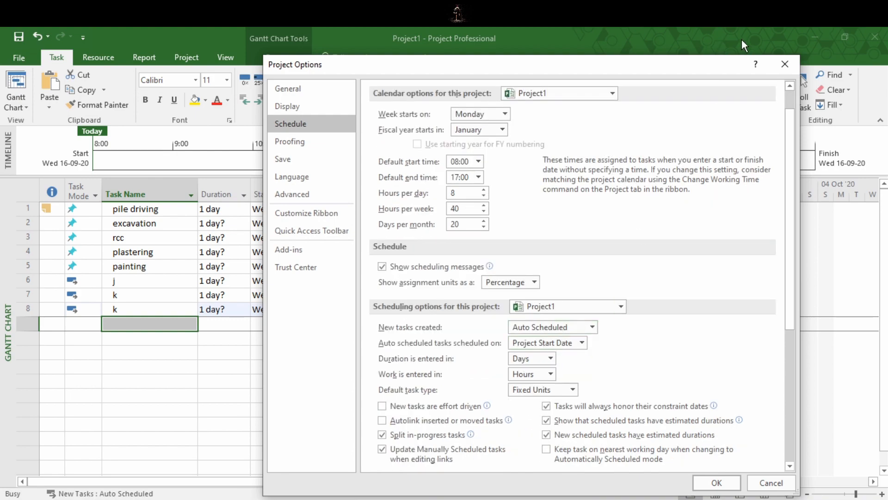
click(784, 65)
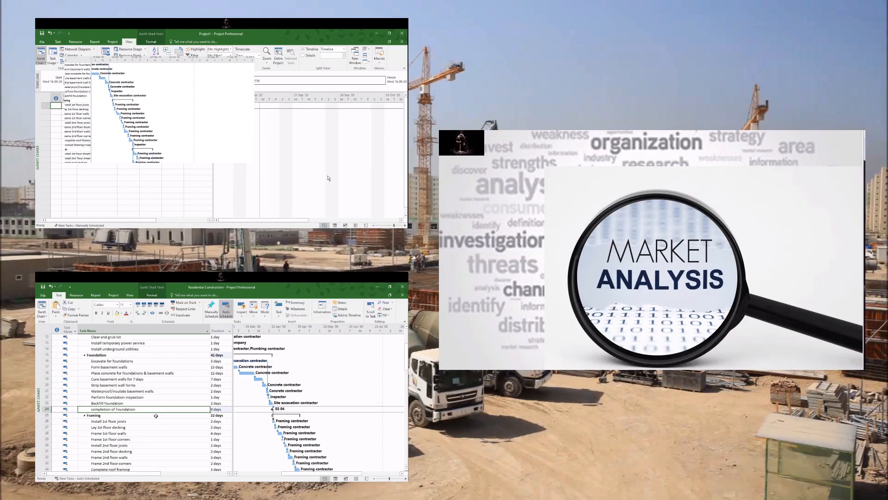